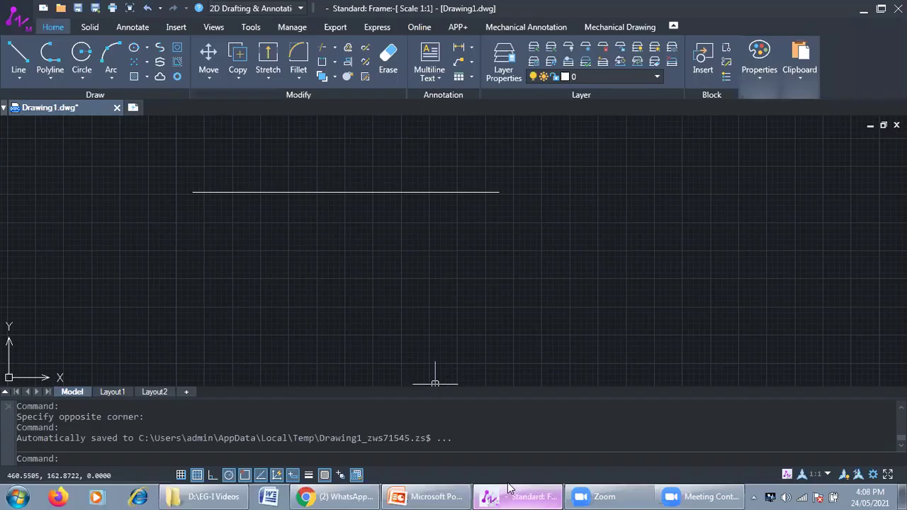
# Switch to the ZWCAD drawing and erase the existing horizontal line.
pyautogui.click(525, 496)
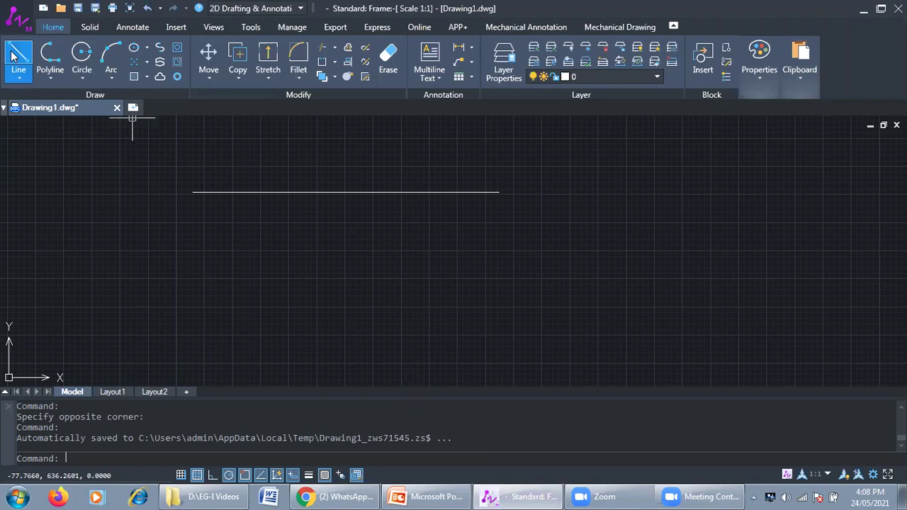
pyautogui.click(176, 174)
pyautogui.click(485, 234)
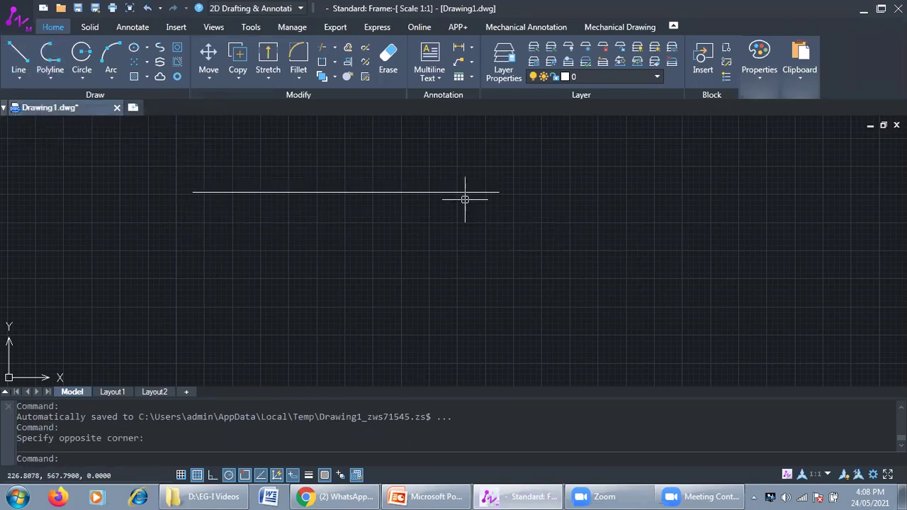
pyautogui.click(179, 156)
pyautogui.click(542, 237)
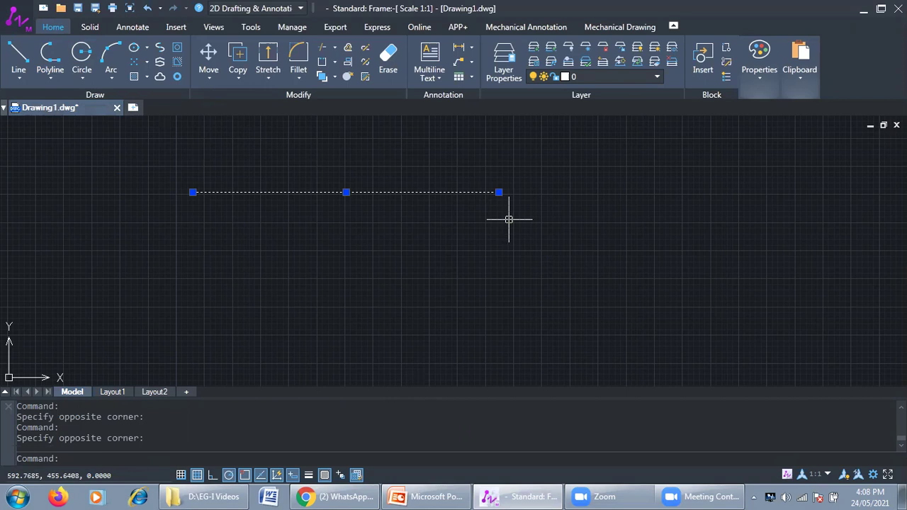
pyautogui.press('Delete')
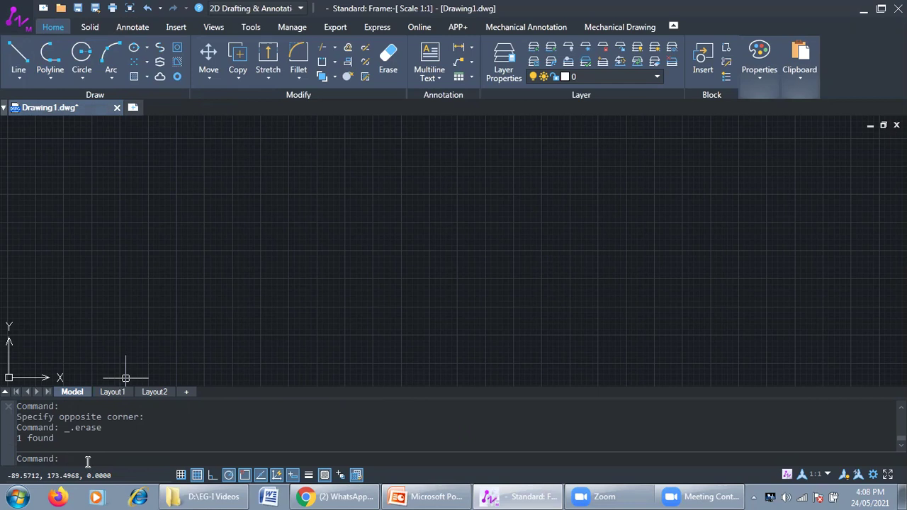
# Draw a horizontal line 100 units long from a freely picked start point in the drawing area.
pyautogui.write('Line')
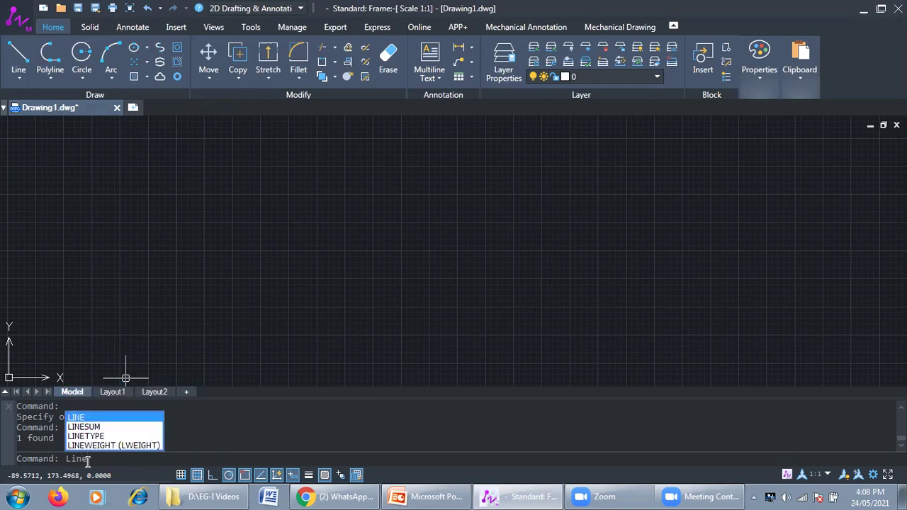
pyautogui.press('Return')
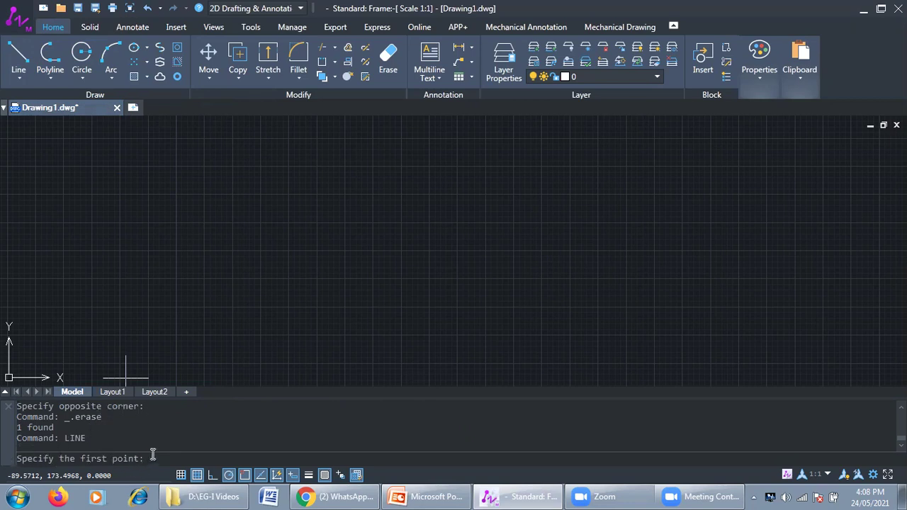
pyautogui.click(179, 250)
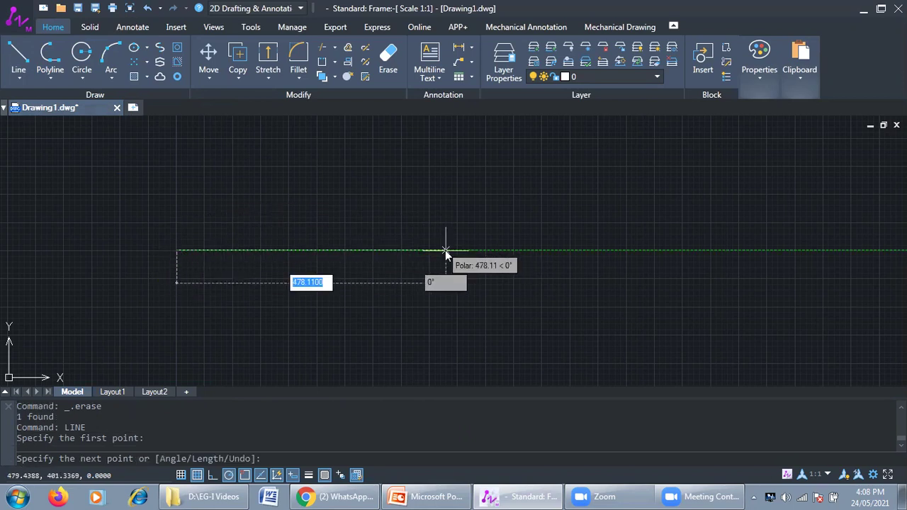
pyautogui.write('100')
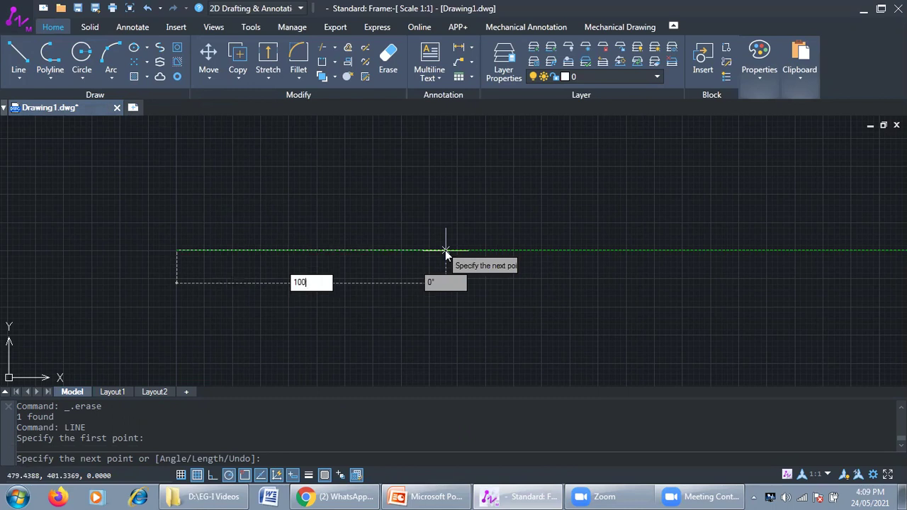
pyautogui.press('Return')
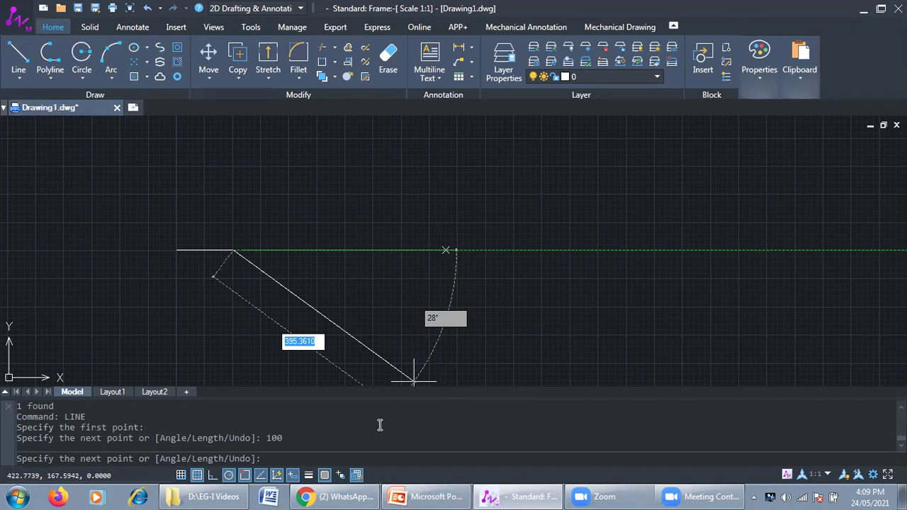
pyautogui.press('Escape')
pyautogui.scroll(4, 168, 248)
pyautogui.scroll(4, 212, 253)
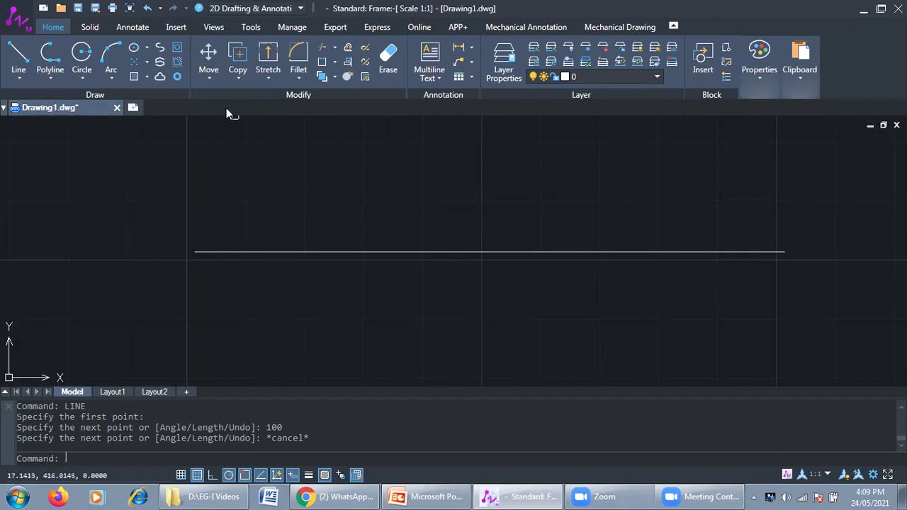
# Add a linear dimension between the line's two endpoints, placing the dimension line below it.
pyautogui.click(136, 28)
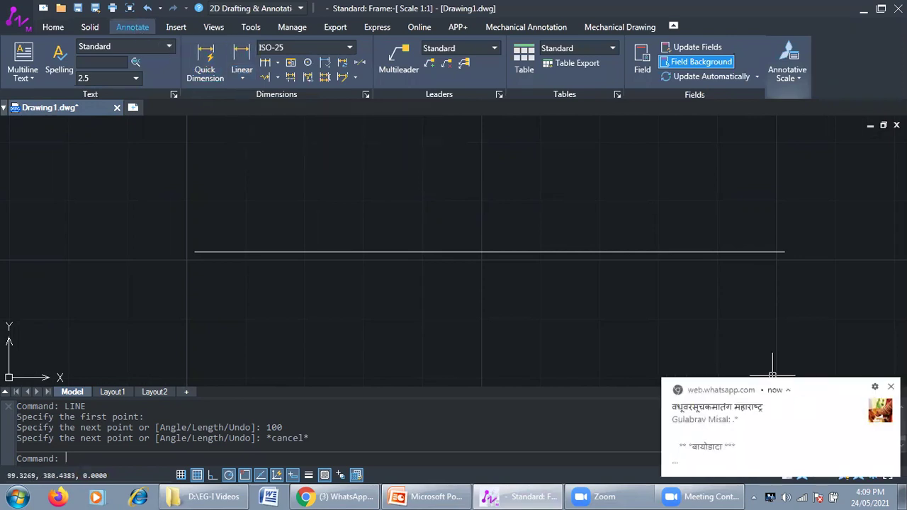
pyautogui.click(891, 386)
pyautogui.click(242, 78)
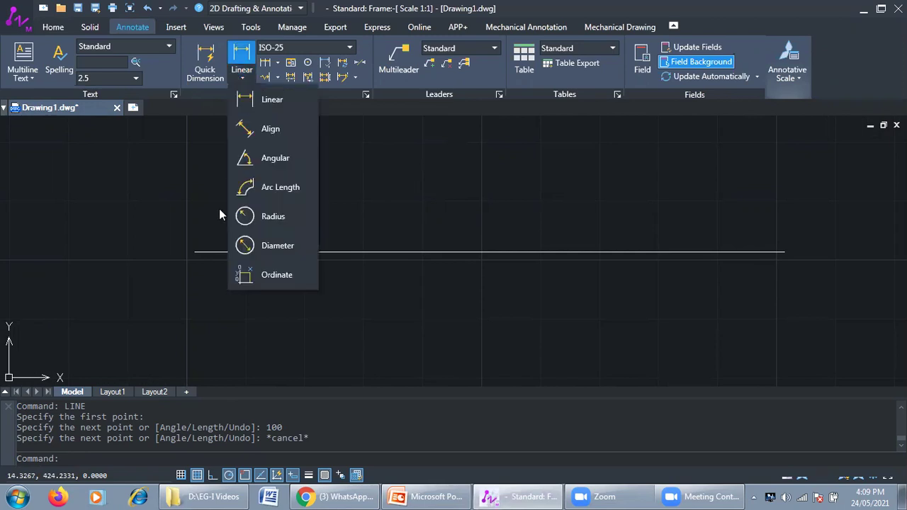
pyautogui.click(265, 99)
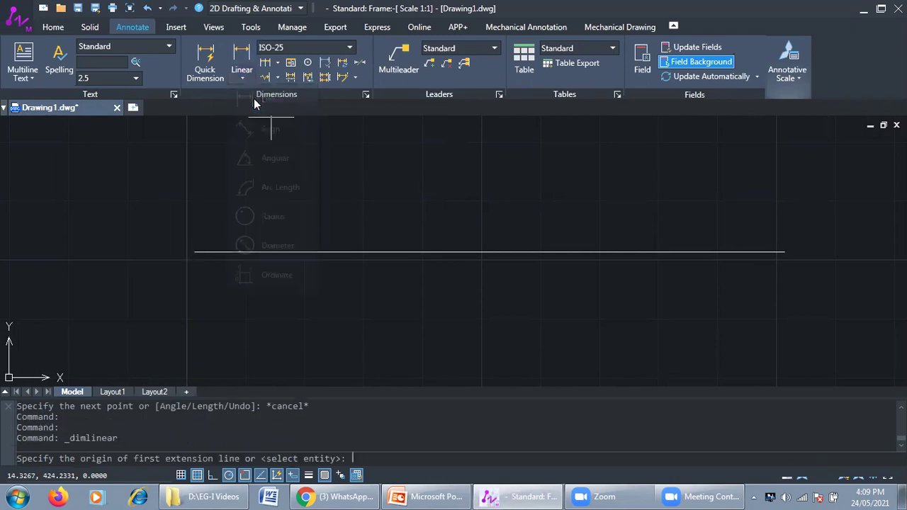
pyautogui.click(195, 251)
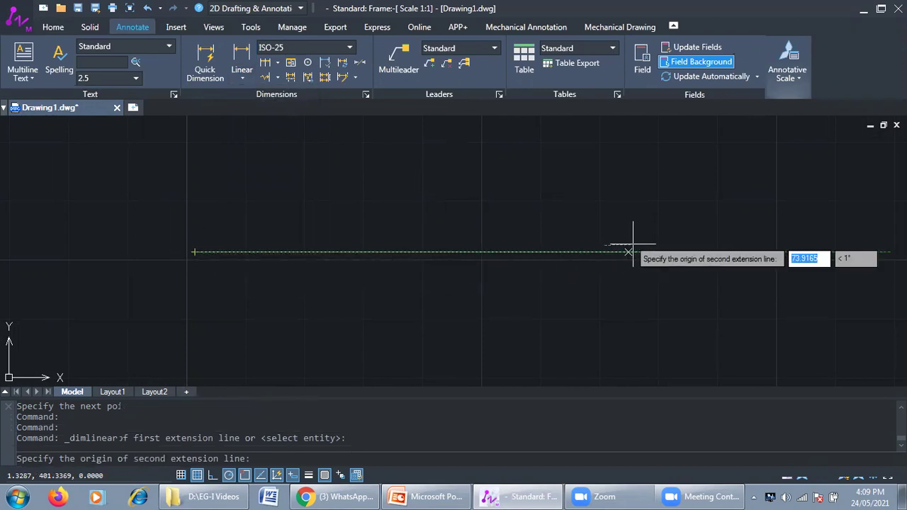
pyautogui.click(783, 251)
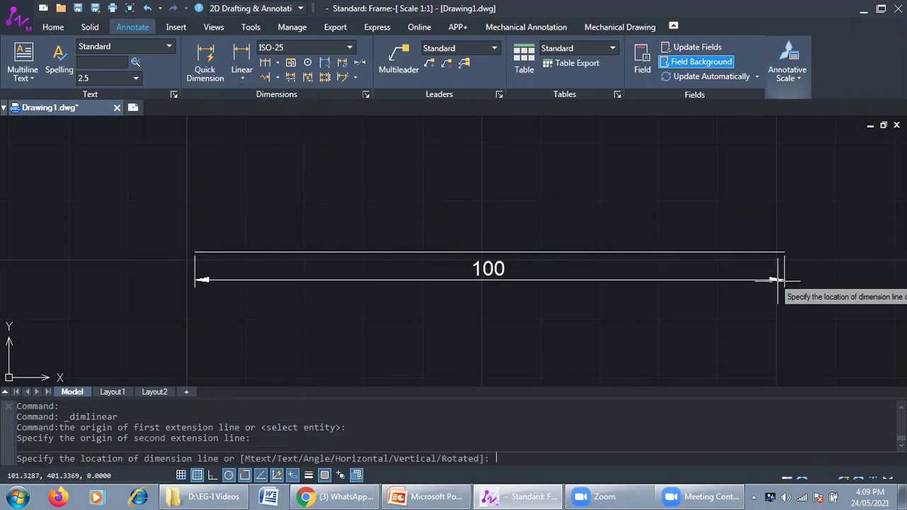
pyautogui.click(773, 298)
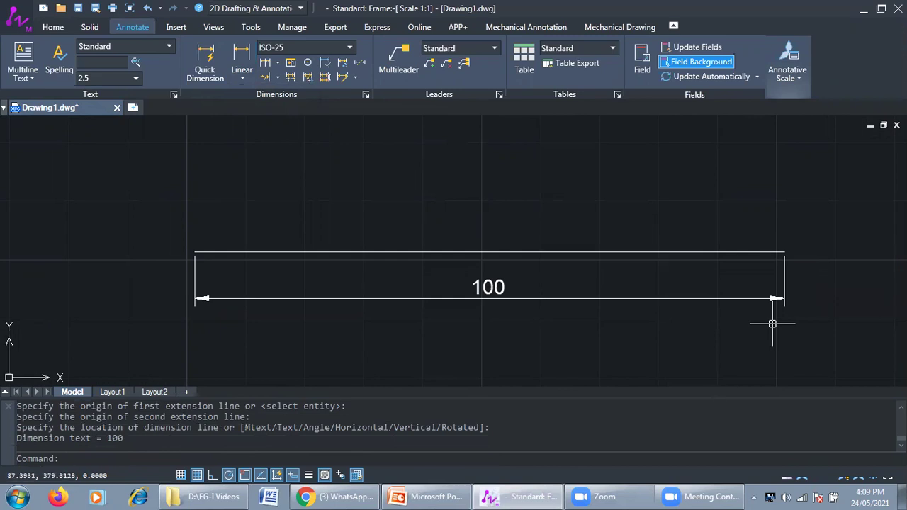
# Move the line and its dimension together 20 units up and to the left, using the line's left endpoint as base point.
pyautogui.scroll(-2, 488, 251)
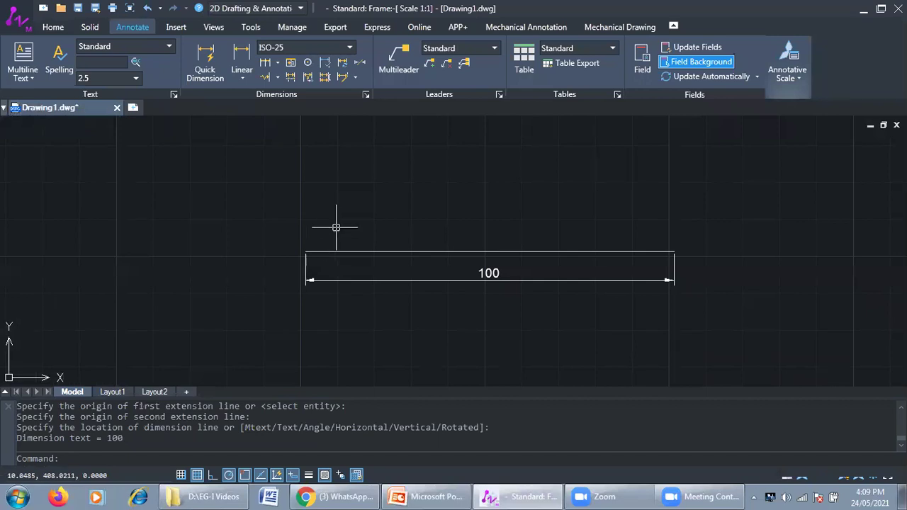
pyautogui.click(253, 201)
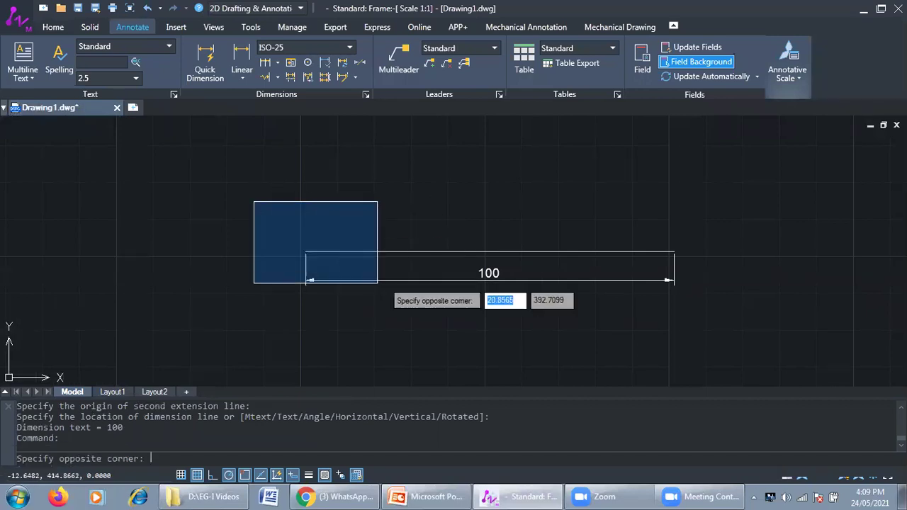
pyautogui.click(725, 319)
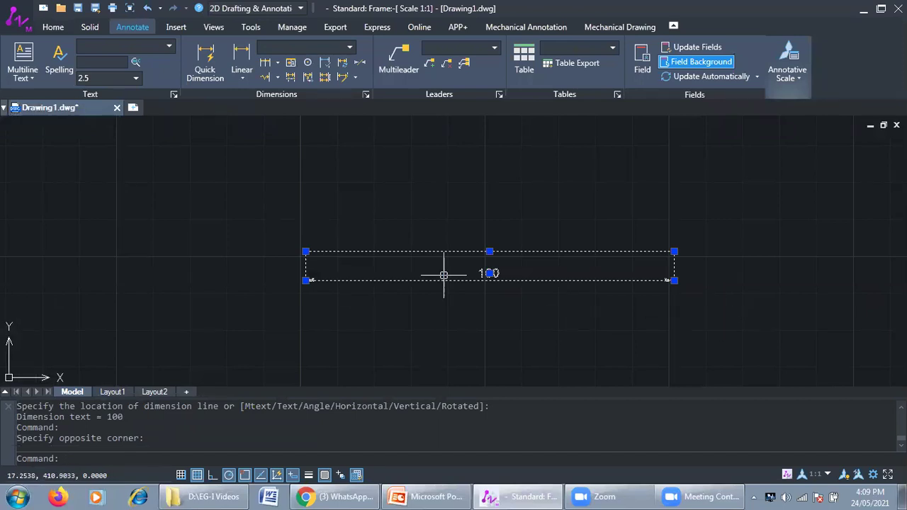
pyautogui.click(90, 27)
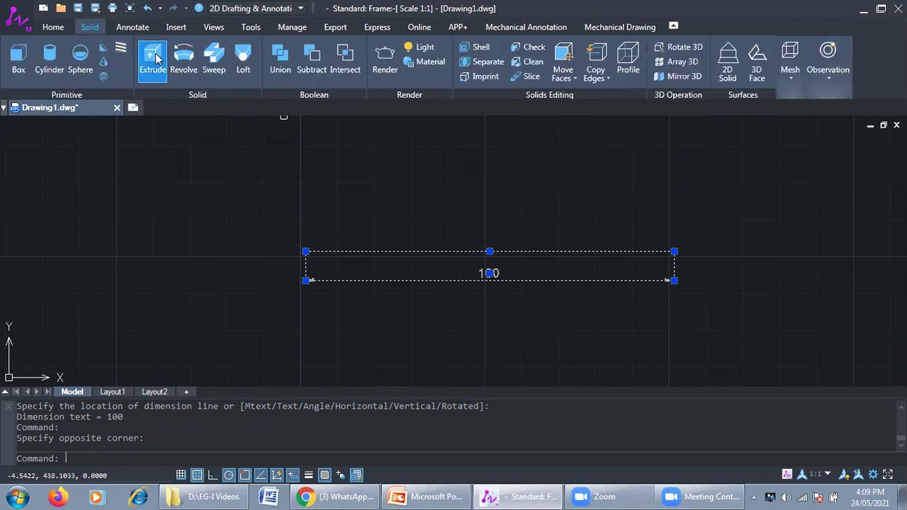
pyautogui.click(53, 27)
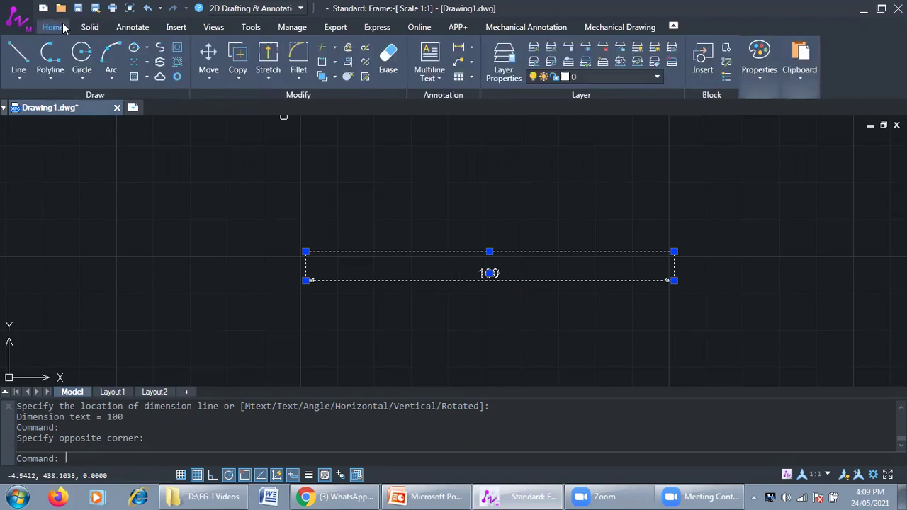
pyautogui.click(207, 62)
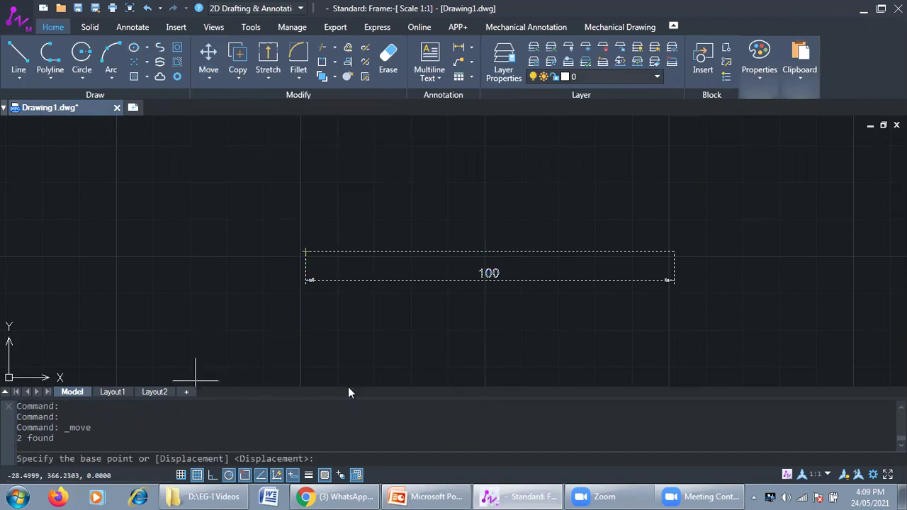
pyautogui.click(305, 250)
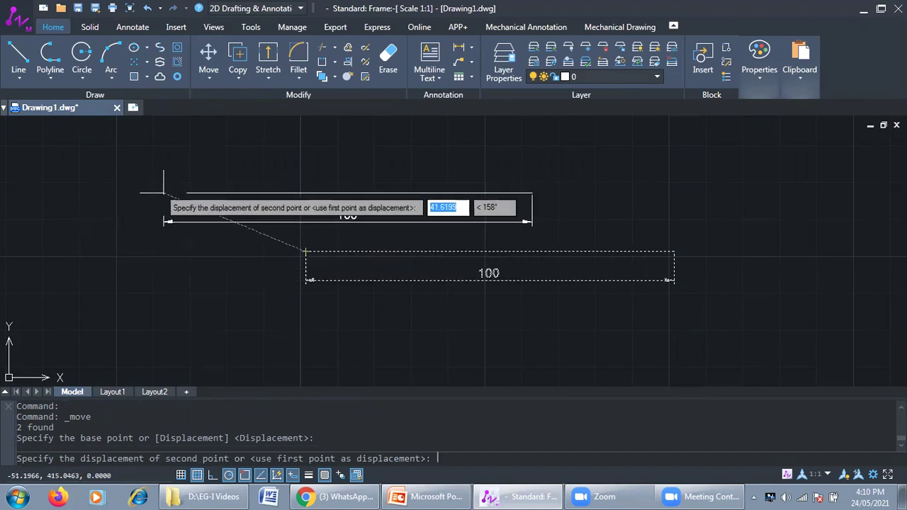
pyautogui.write('20')
pyautogui.press('Return')
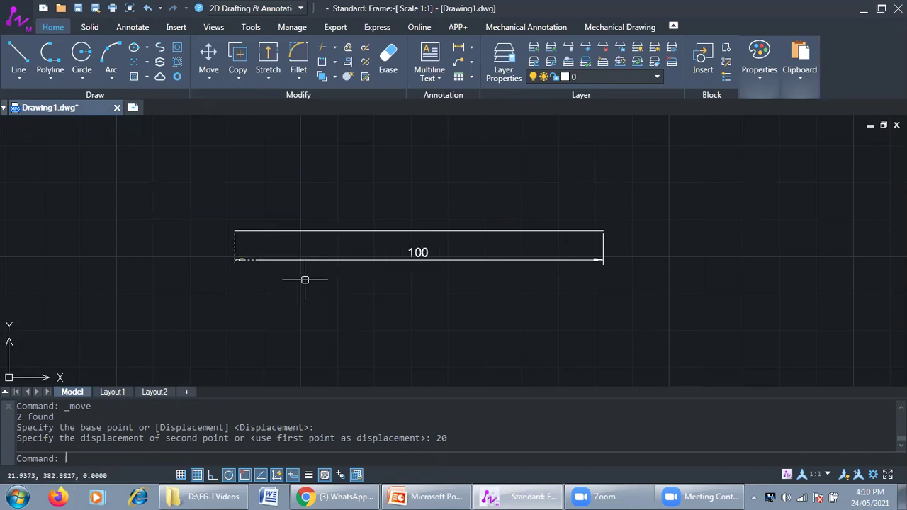
pyautogui.click(81, 57)
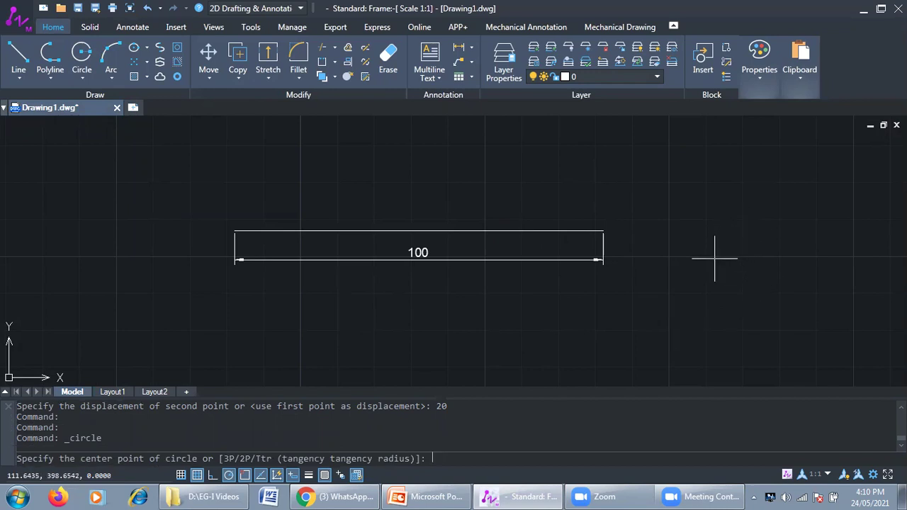
pyautogui.press('Escape')
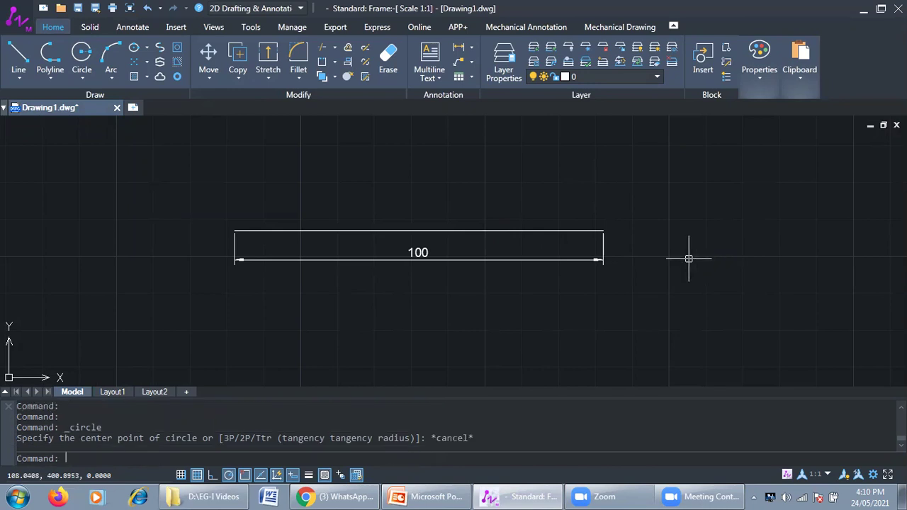
pyautogui.press('Escape')
# Erase the horizontal line together with its linear dimension.
pyautogui.click(628, 222)
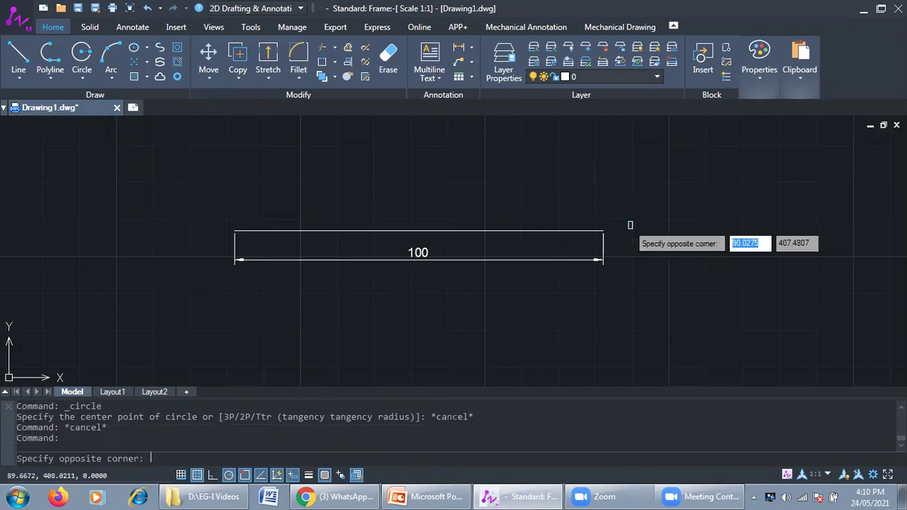
pyautogui.click(221, 278)
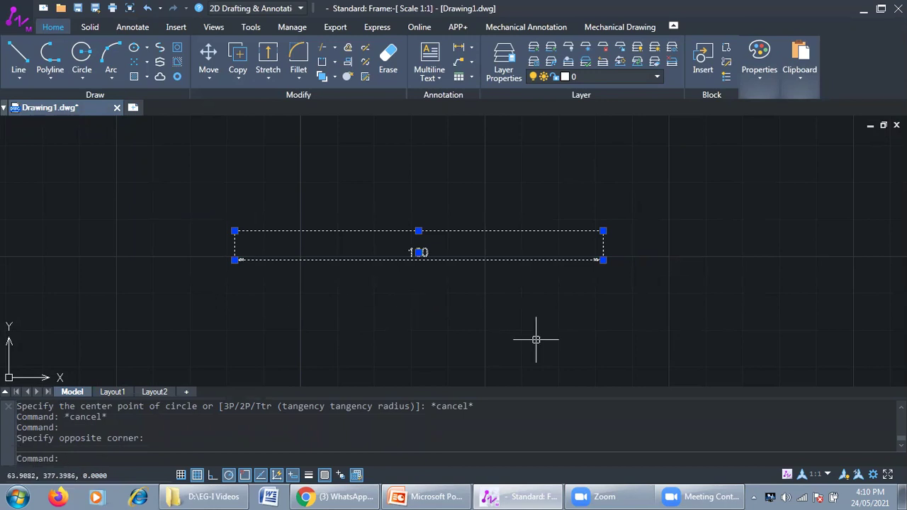
pyautogui.press('Delete')
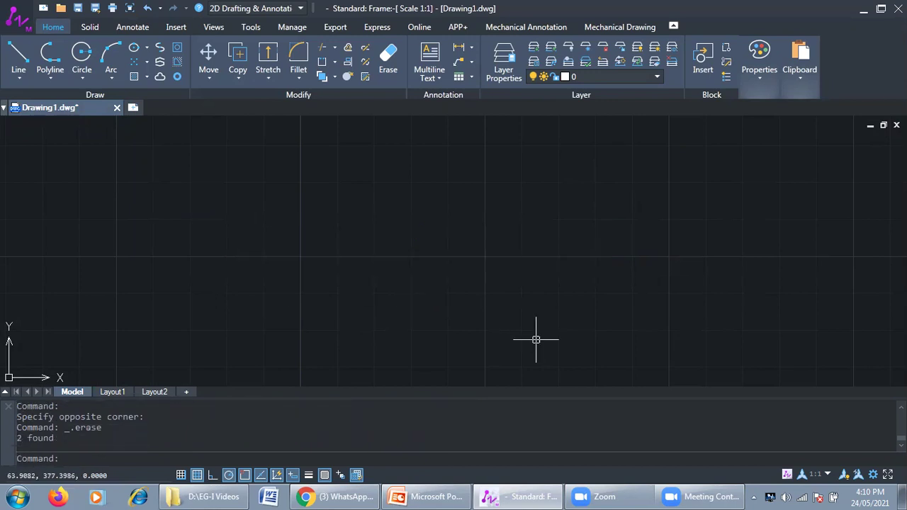
# Draw a circle with a diameter of 100 units around a freely picked centre point in the empty drawing area.
pyautogui.scroll(-2, 340, 268)
pyautogui.scroll(-10, 339, 268)
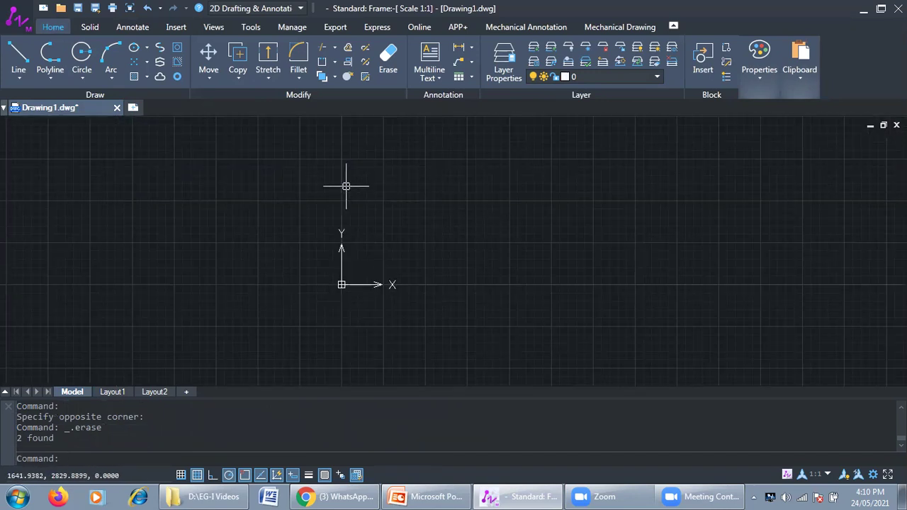
pyautogui.click(80, 62)
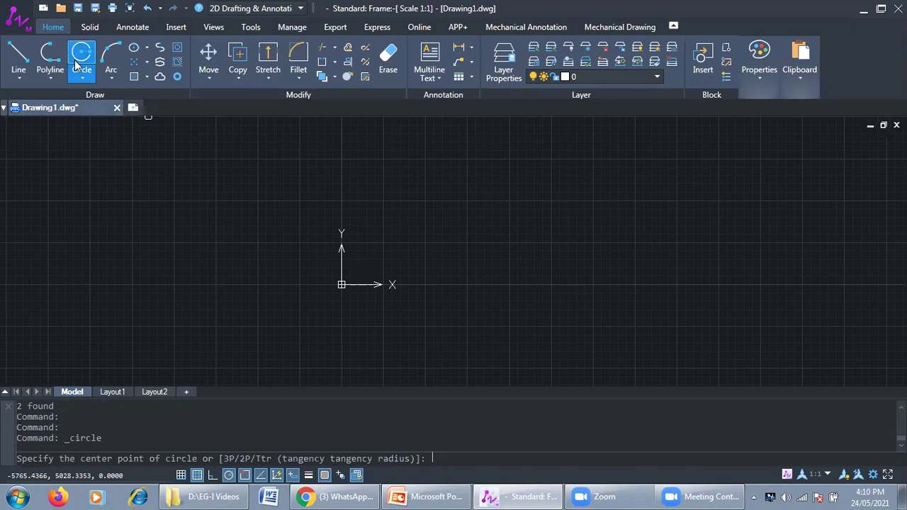
pyautogui.click(484, 246)
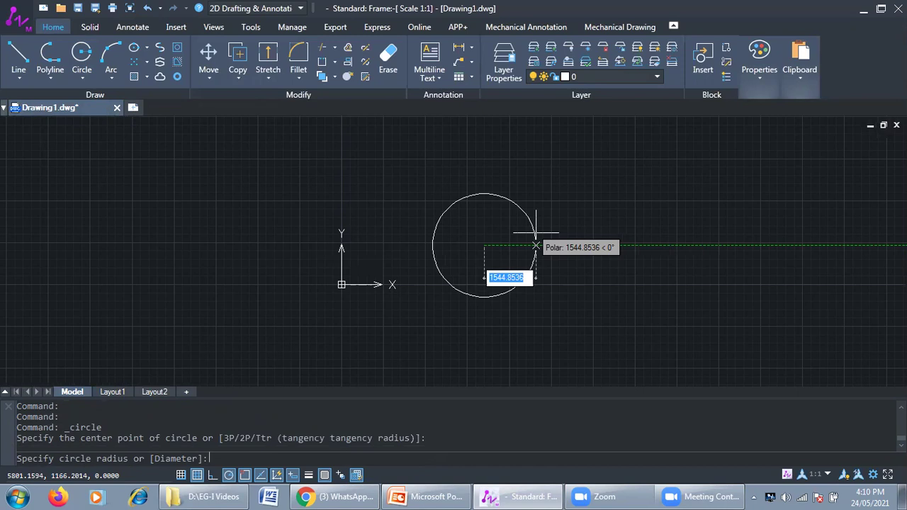
pyautogui.write('d')
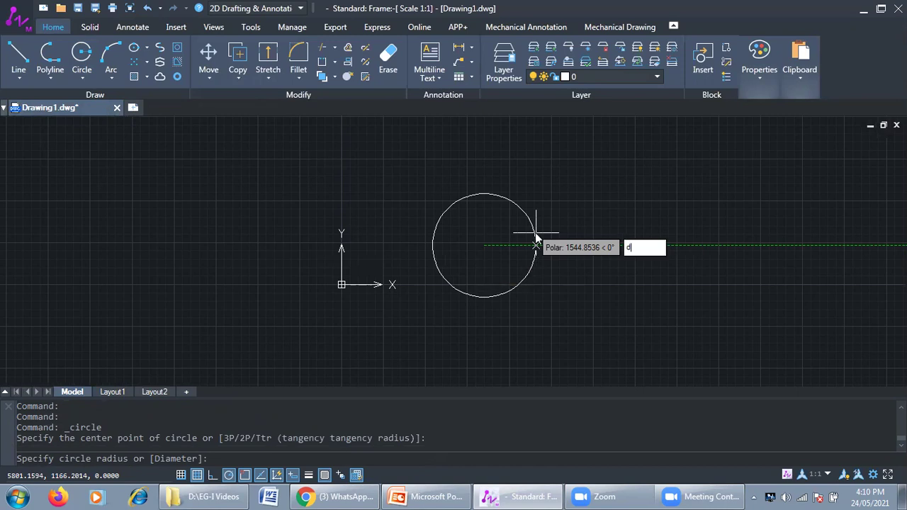
pyautogui.press('Return')
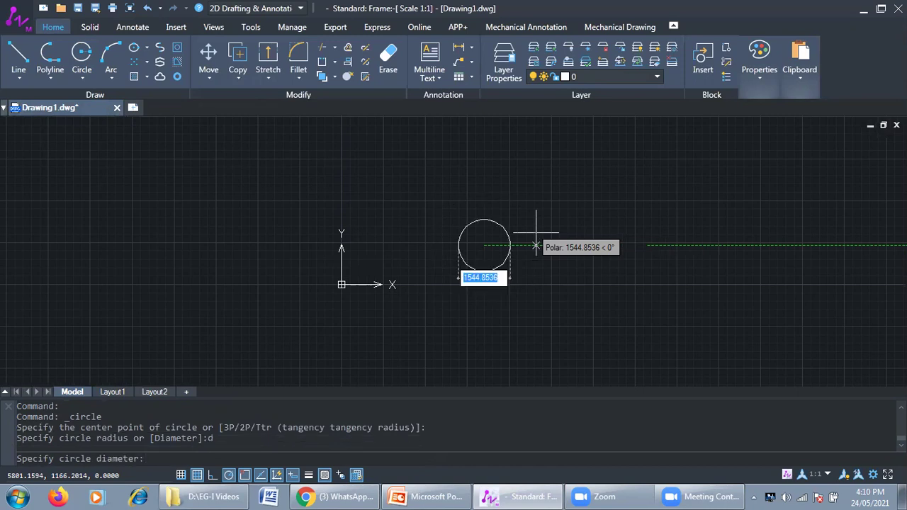
pyautogui.write('100')
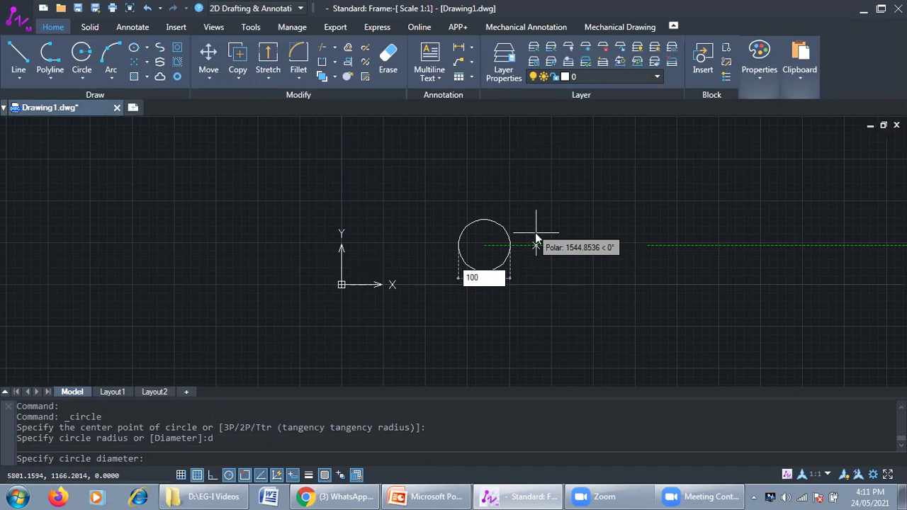
pyautogui.press('Return')
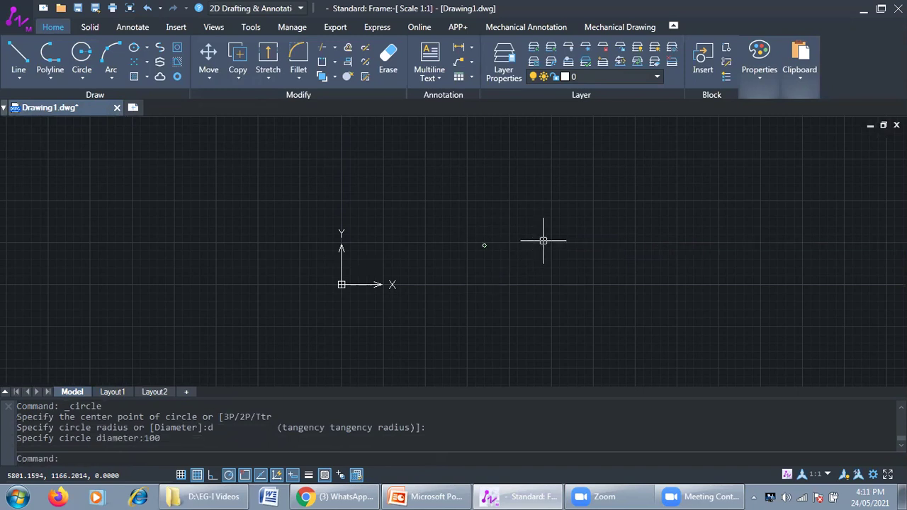
# Add a diameter dimension to the circle, placing its text outside, above and to the right of the circle.
pyautogui.scroll(10, 333, 276)
pyautogui.scroll(3, 221, 316)
pyautogui.scroll(-5, 354, 314)
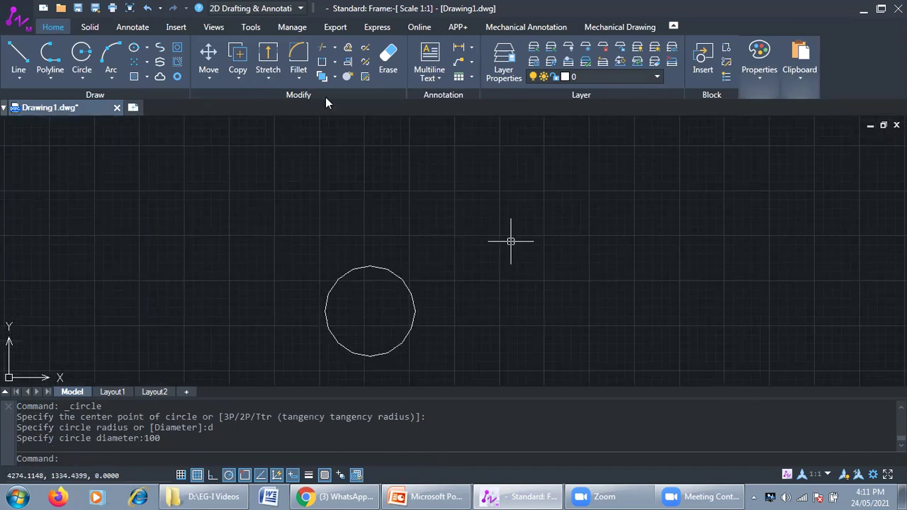
pyautogui.click(143, 29)
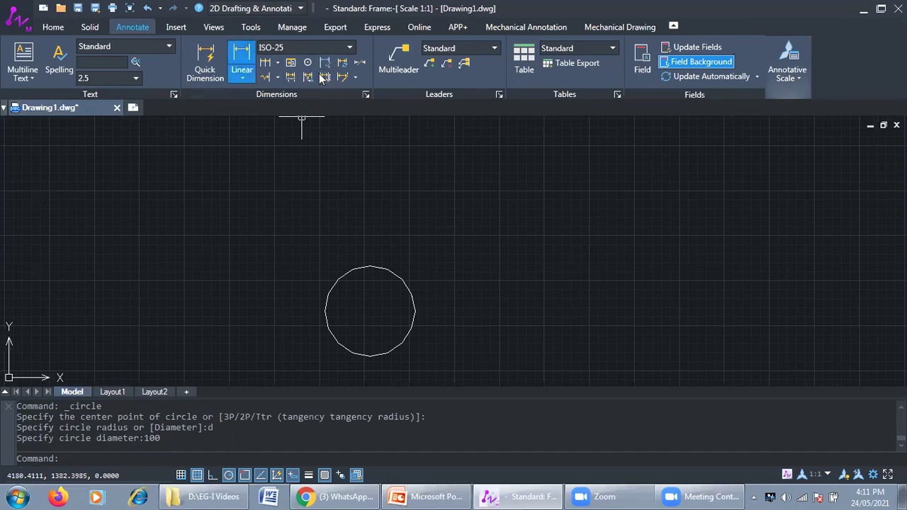
pyautogui.click(242, 79)
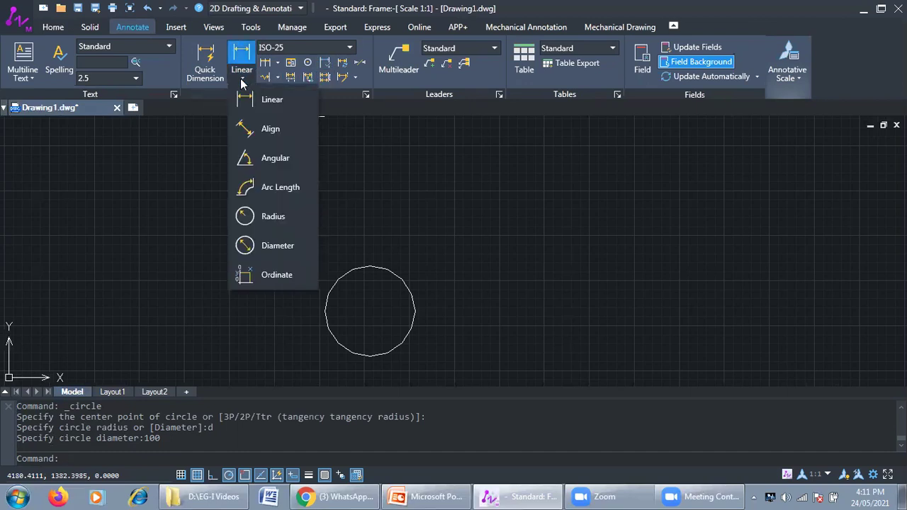
pyautogui.click(265, 248)
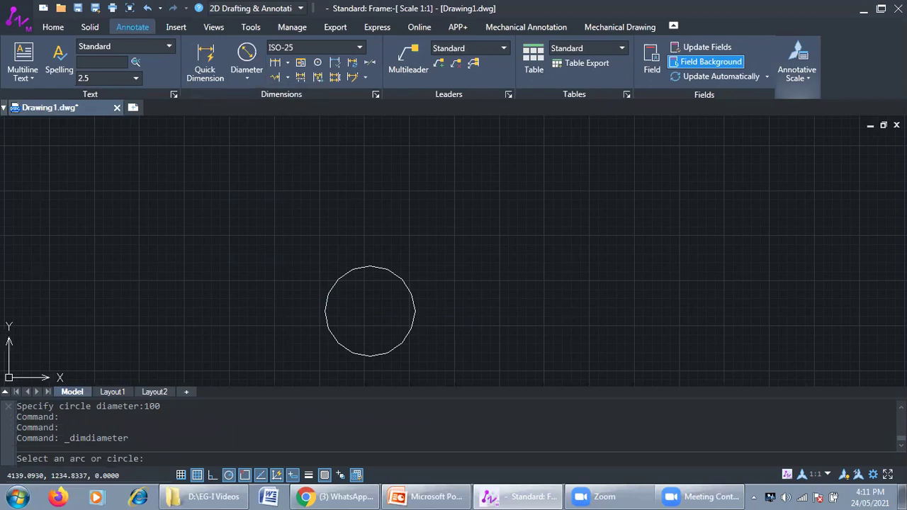
pyautogui.click(393, 275)
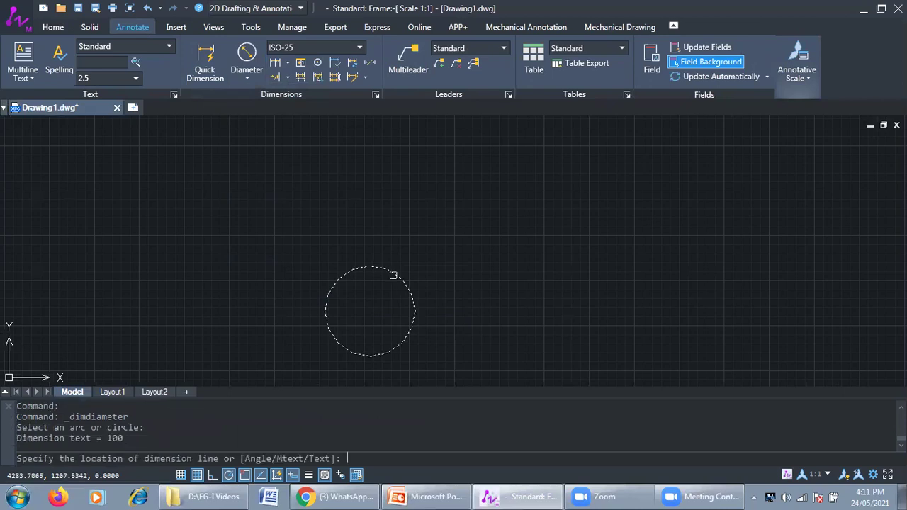
pyautogui.click(473, 238)
# Open the diameter dimension for editing, view its Inspection and Geometry settings, and accept the dialog.
pyautogui.scroll(5, 435, 226)
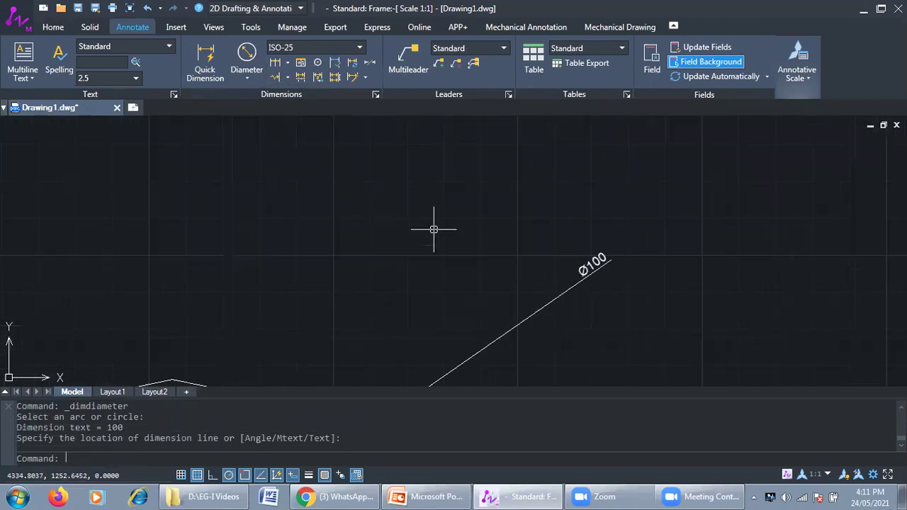
pyautogui.press('Escape')
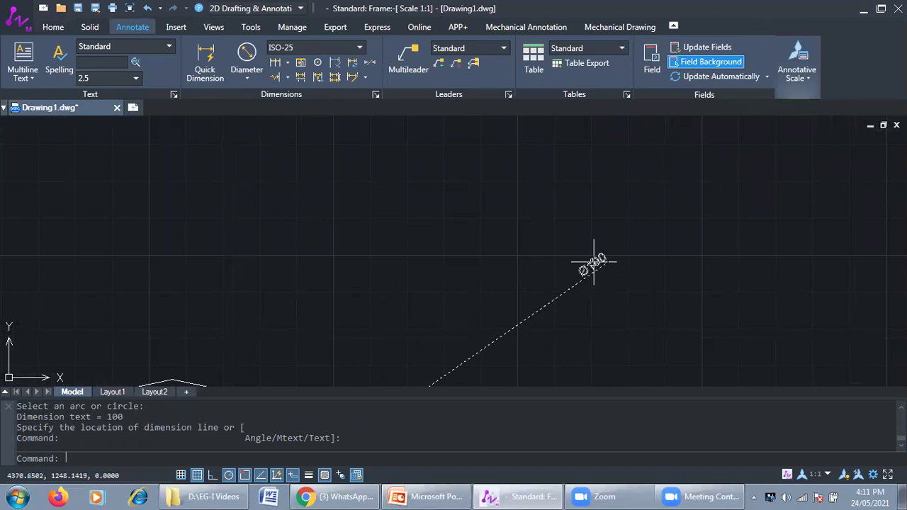
pyautogui.press('Escape')
pyautogui.click(594, 262)
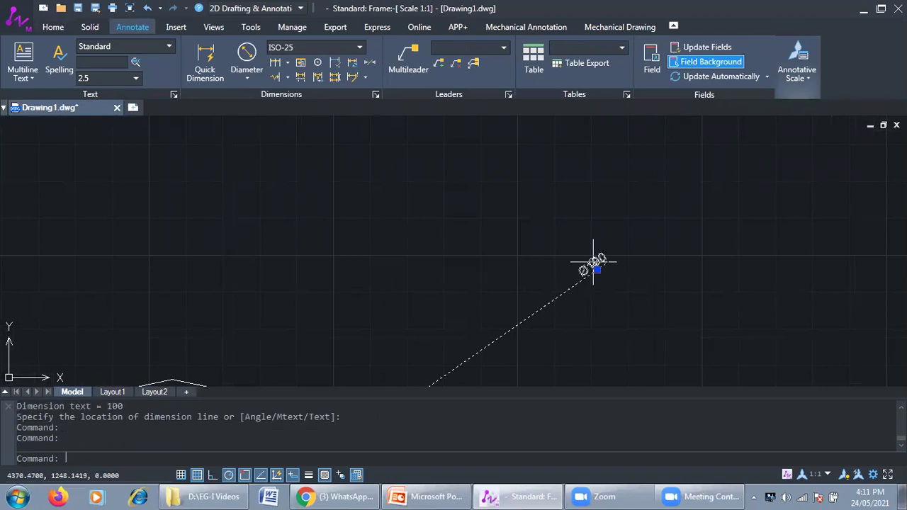
pyautogui.press('Escape')
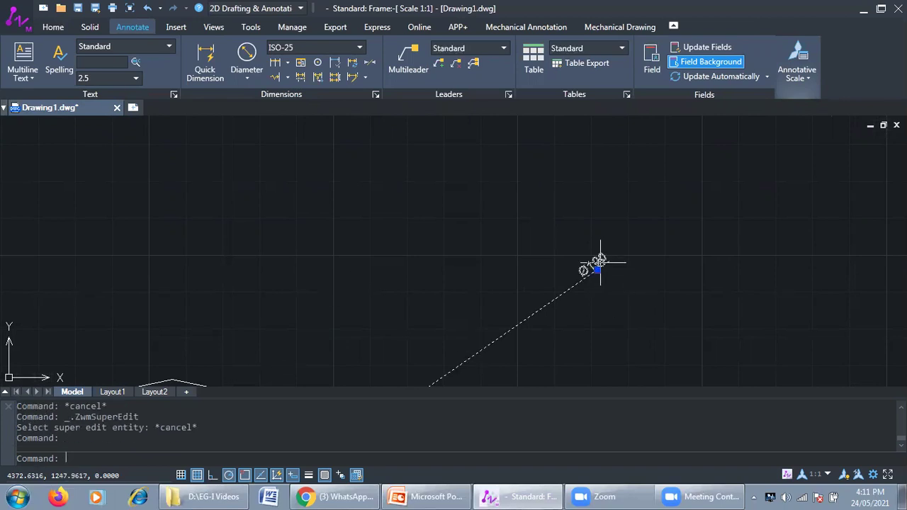
pyautogui.doubleClick(598, 261)
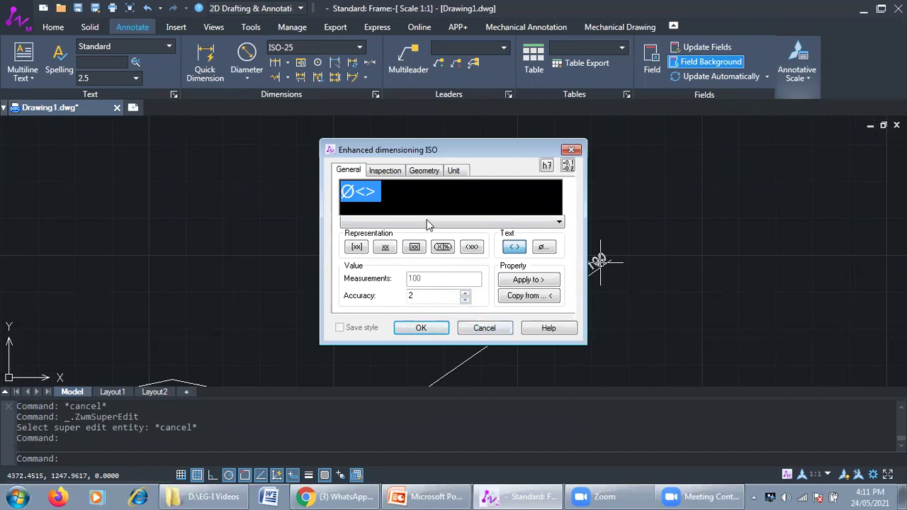
pyautogui.click(385, 174)
pyautogui.click(424, 171)
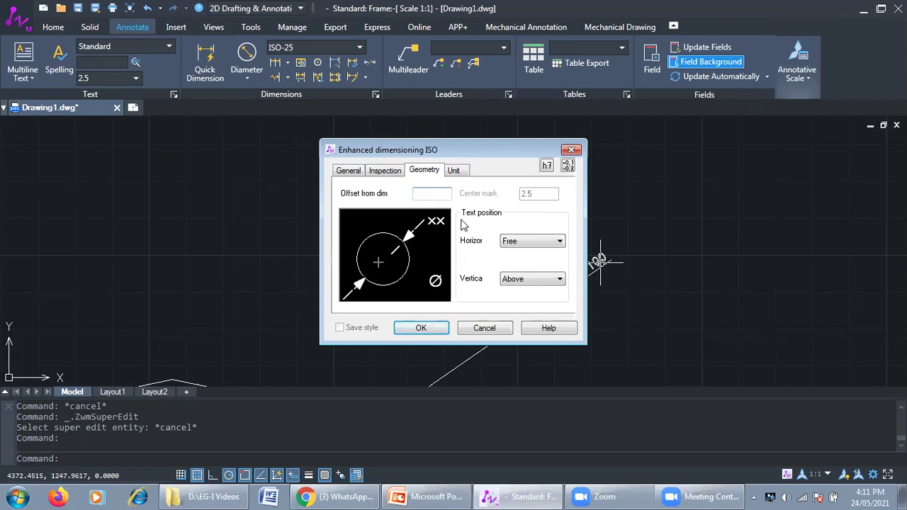
pyautogui.press('Return')
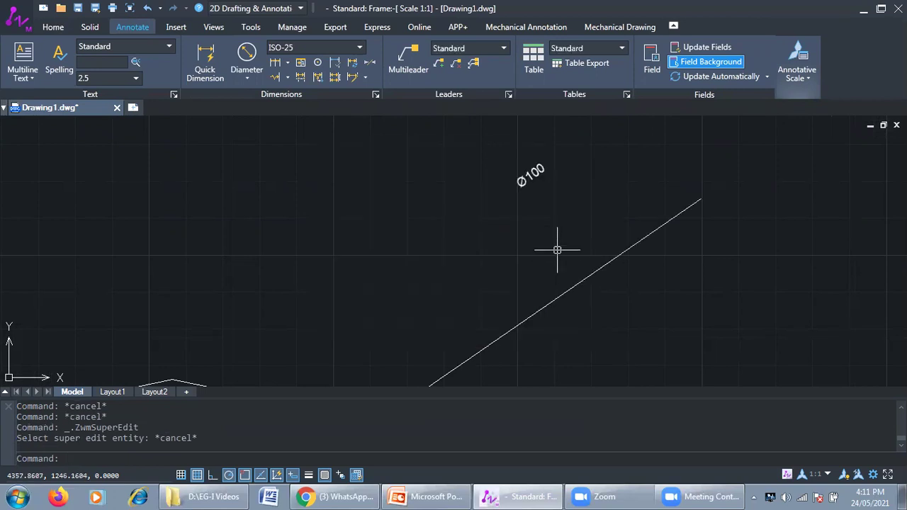
# Examine the diameter dimension's text placement, view its General settings in the dimension editor, and cancel the dialog.
pyautogui.scroll(-2, 555, 286)
pyautogui.scroll(-2, 486, 314)
pyautogui.scroll(4, 512, 283)
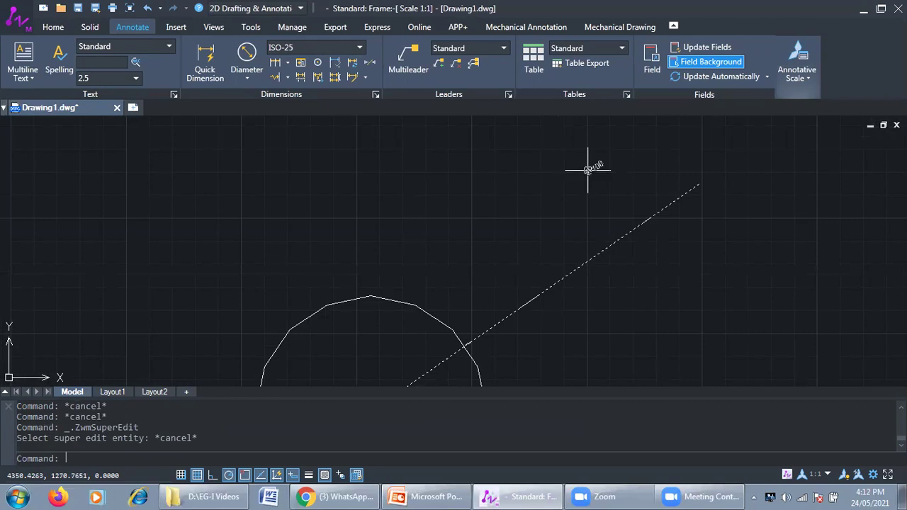
pyautogui.scroll(-3, 499, 240)
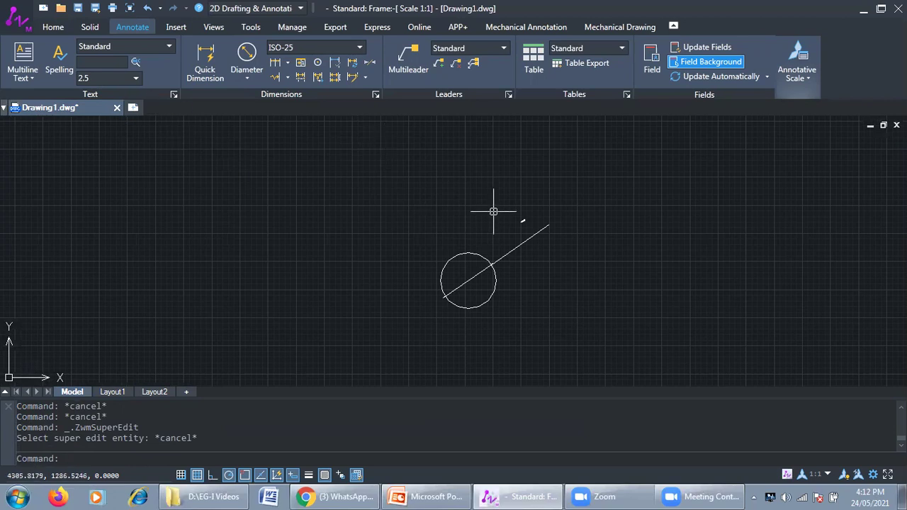
pyautogui.scroll(3, 528, 230)
pyautogui.click(476, 168)
pyautogui.click(527, 200)
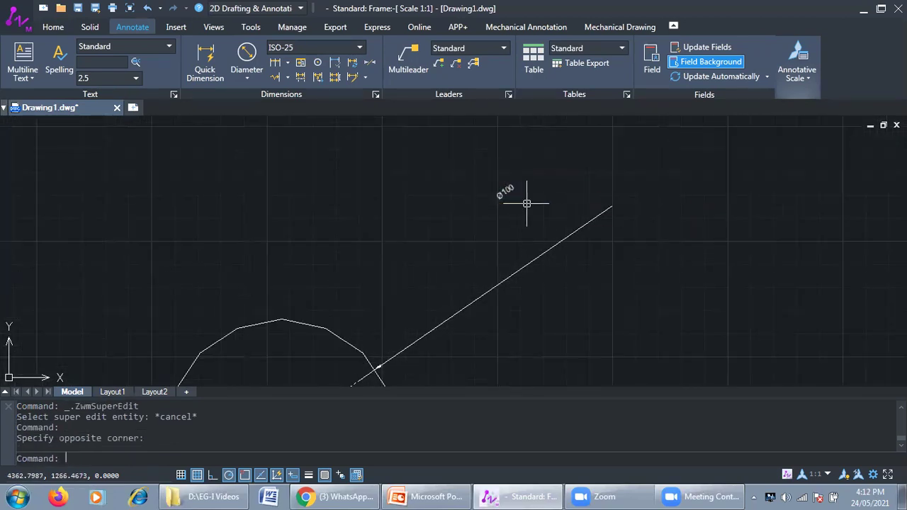
pyautogui.doubleClick(508, 190)
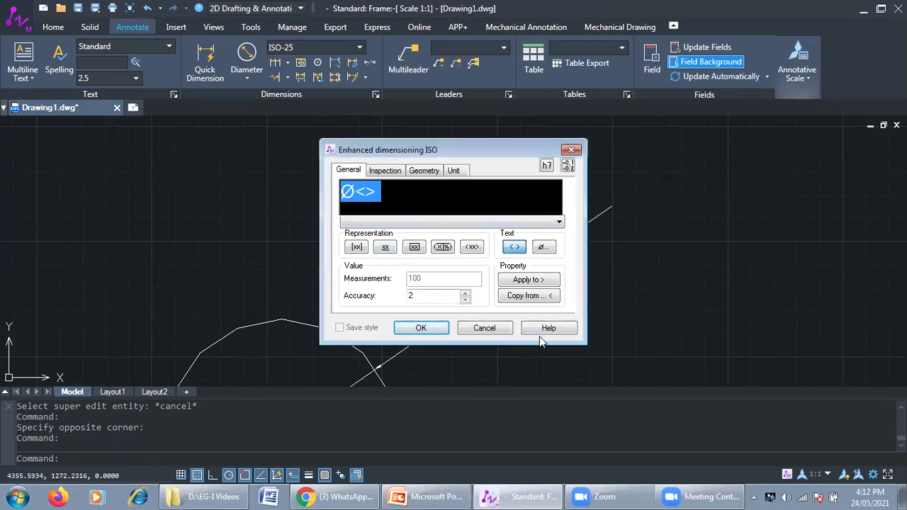
pyautogui.click(482, 333)
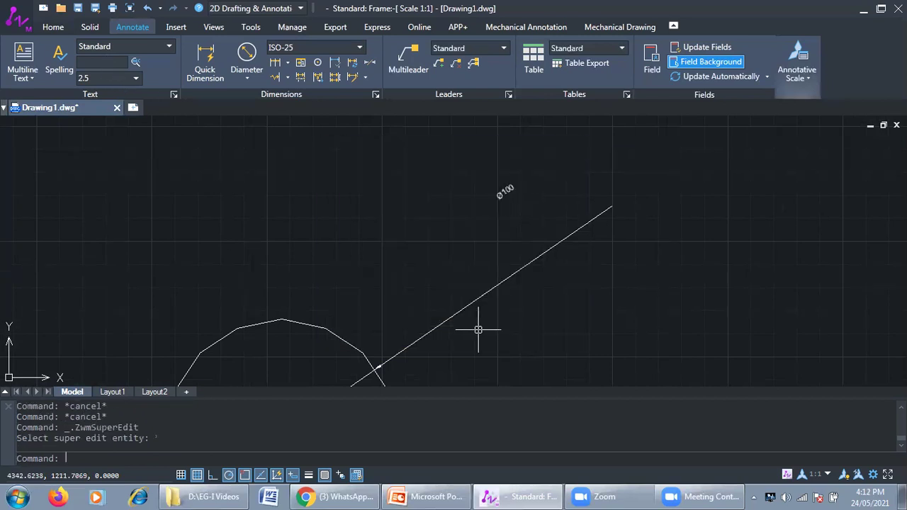
# Reopen the diameter dimension's editor, review its Inspection, Geometry and Unit settings, and close it without changes.
pyautogui.doubleClick(505, 184)
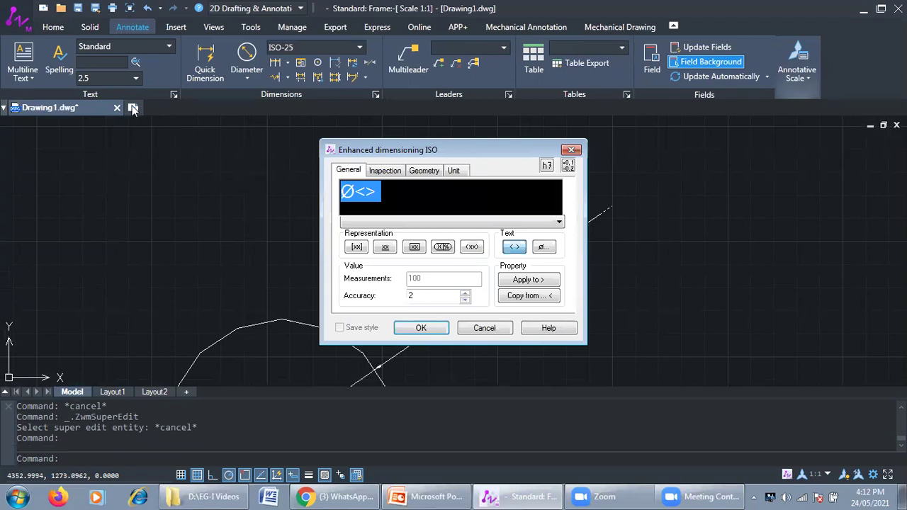
pyautogui.click(119, 83)
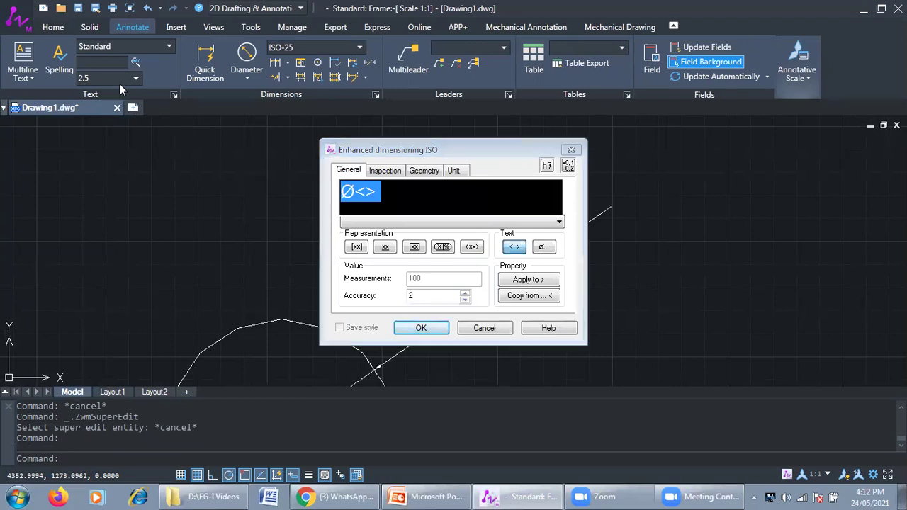
pyautogui.click(386, 176)
pyautogui.click(420, 175)
pyautogui.click(453, 172)
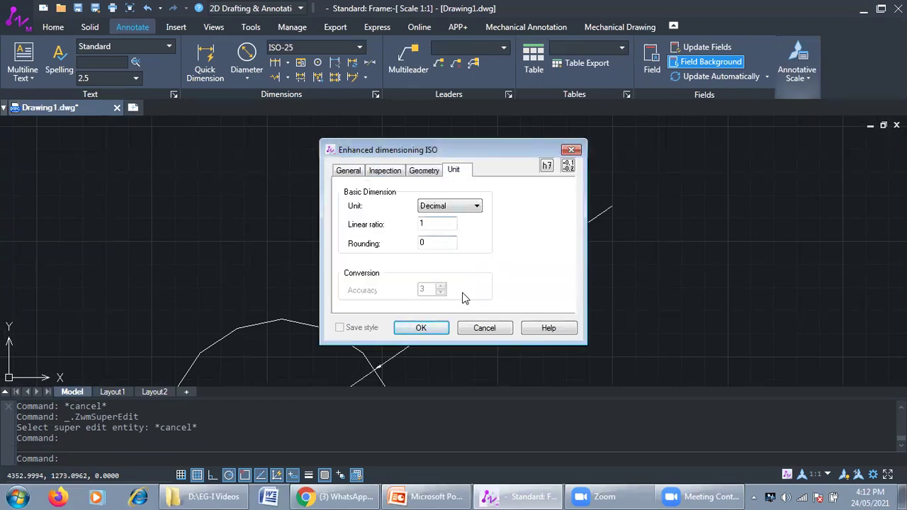
pyautogui.click(485, 328)
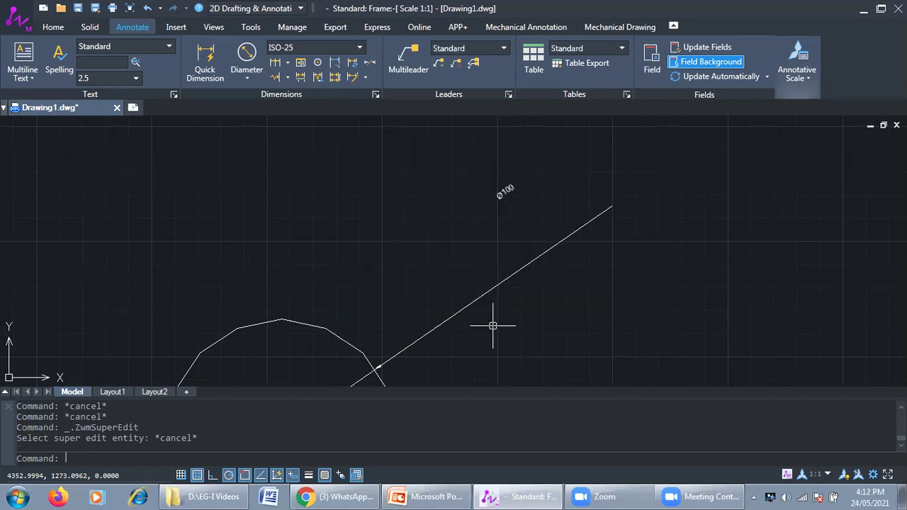
pyautogui.click(487, 203)
pyautogui.click(89, 80)
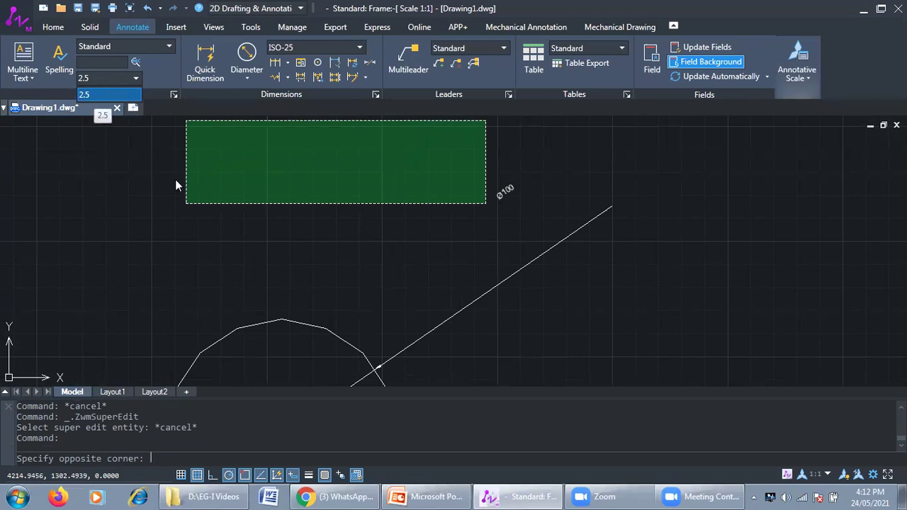
pyautogui.click(241, 277)
pyautogui.click(660, 242)
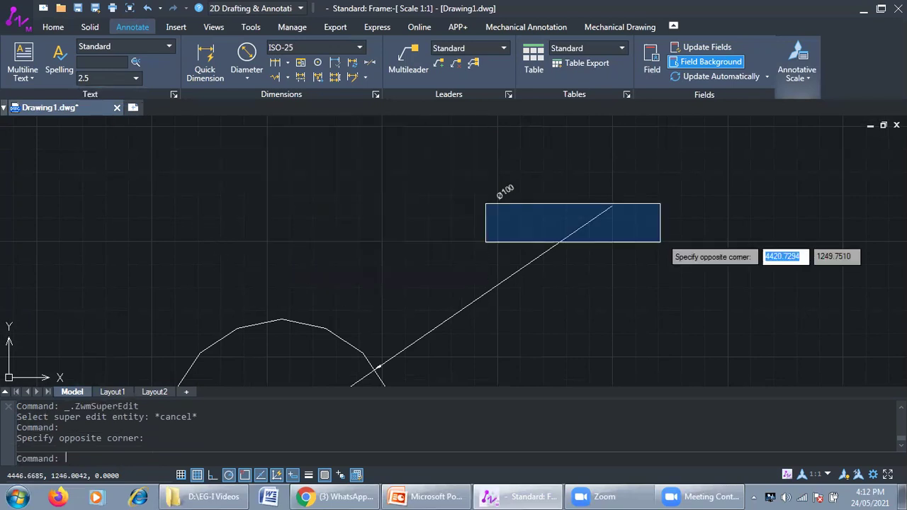
pyautogui.scroll(-6, 613, 270)
pyautogui.scroll(2, 497, 328)
pyautogui.scroll(4, 497, 326)
pyautogui.scroll(-7, 536, 308)
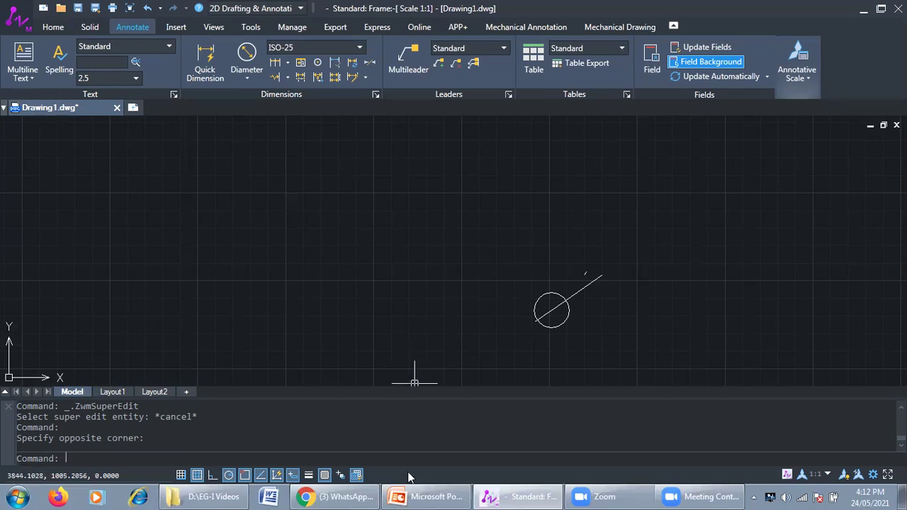
# Switch to the AutoCAD Commands presentation in PowerPoint and display its closing Thank You slide.
pyautogui.click(432, 496)
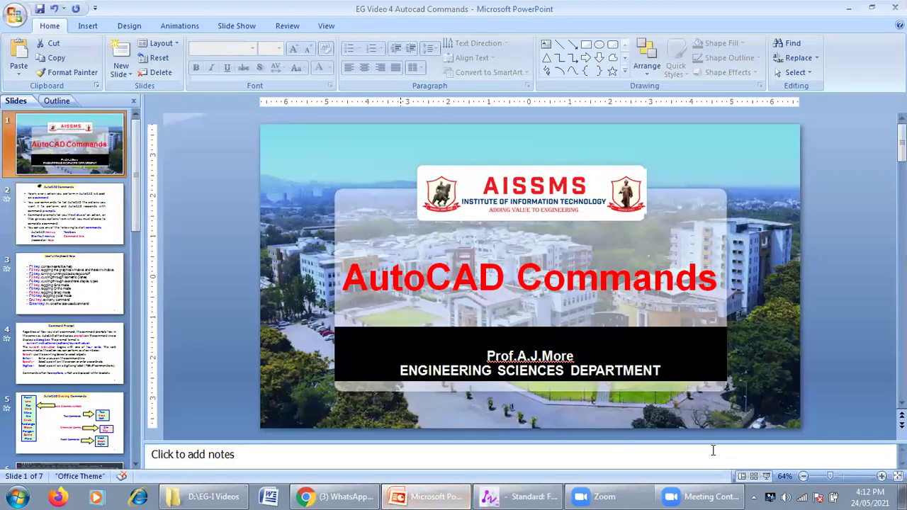
pyautogui.scroll(-2, 174, 396)
pyautogui.click(90, 423)
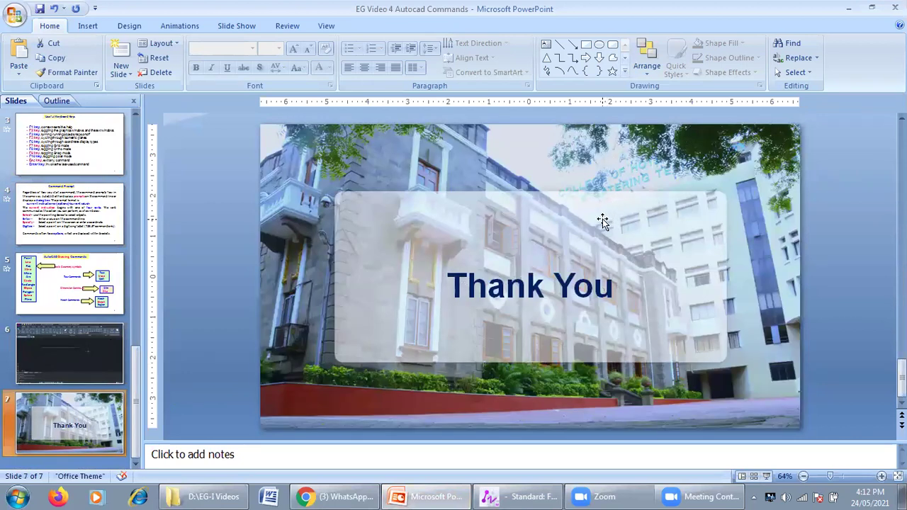
pyautogui.click(699, 495)
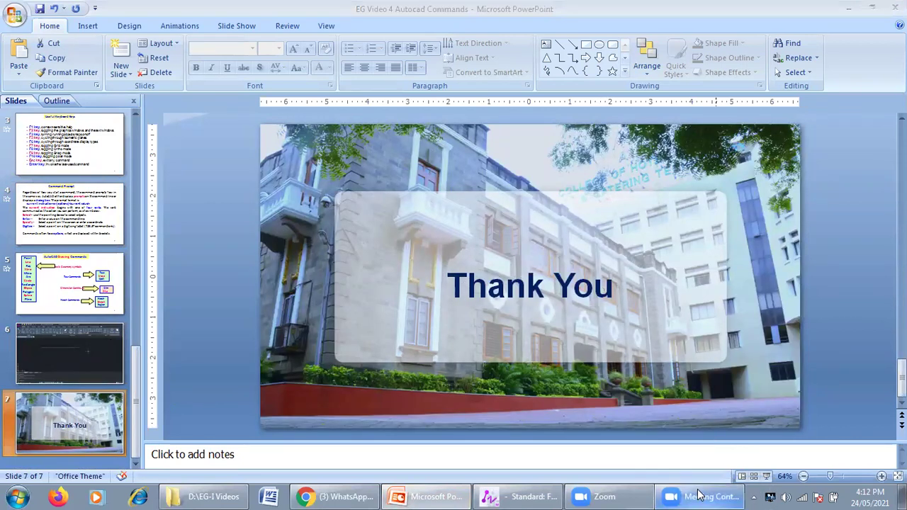